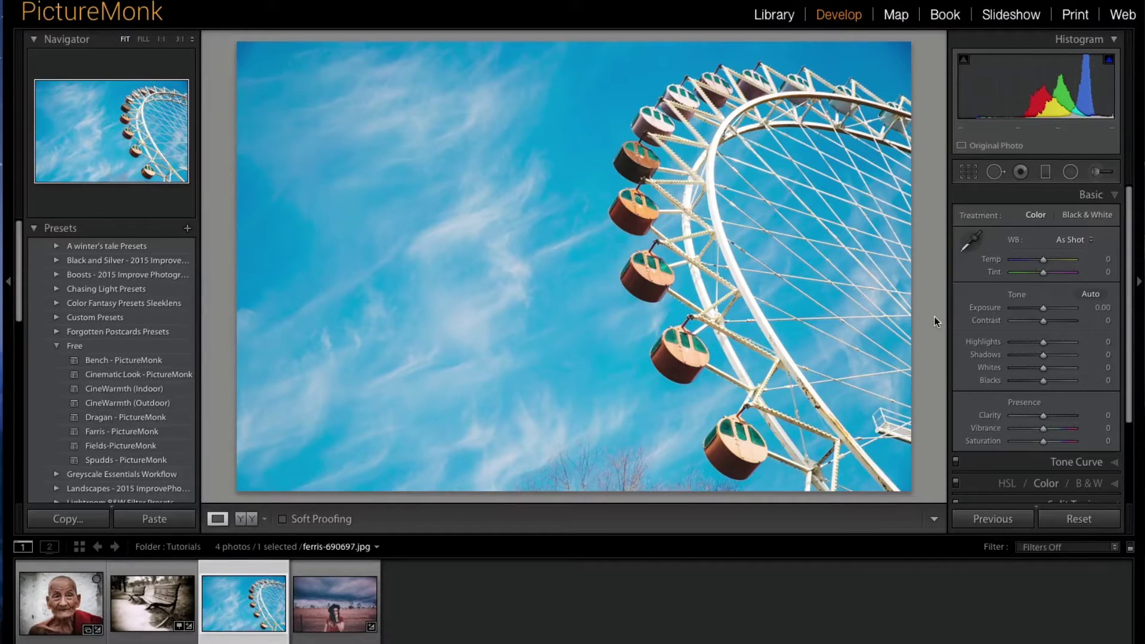
Bring up the HSL / Color panel in Color mode for ferris-690697.jpg
scroll(1033, 388, down, 2)
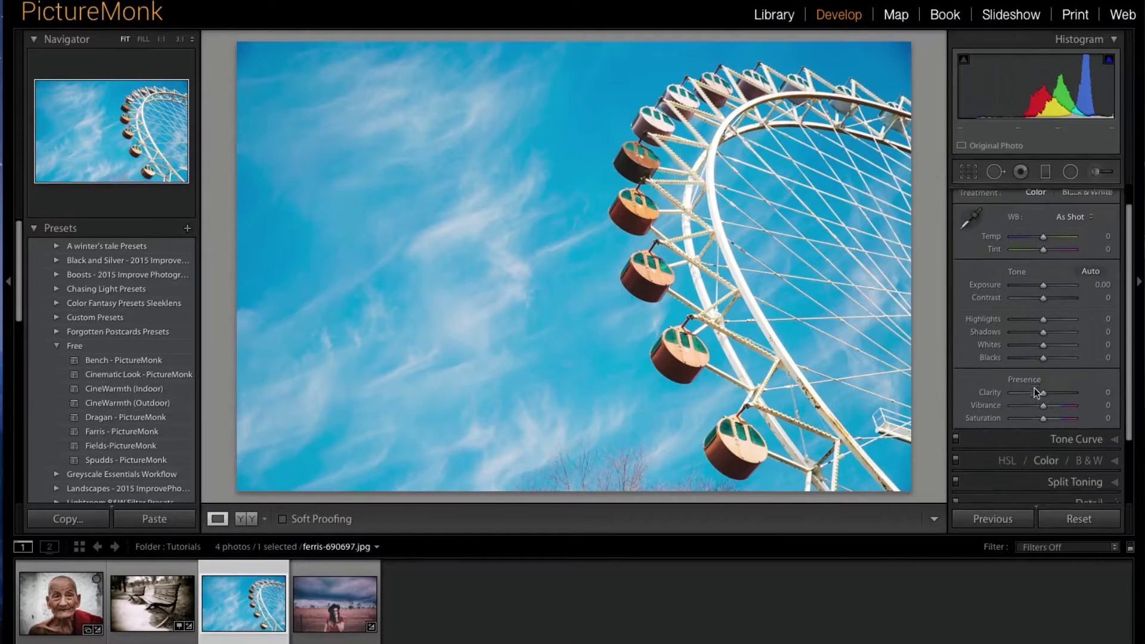
click(1045, 444)
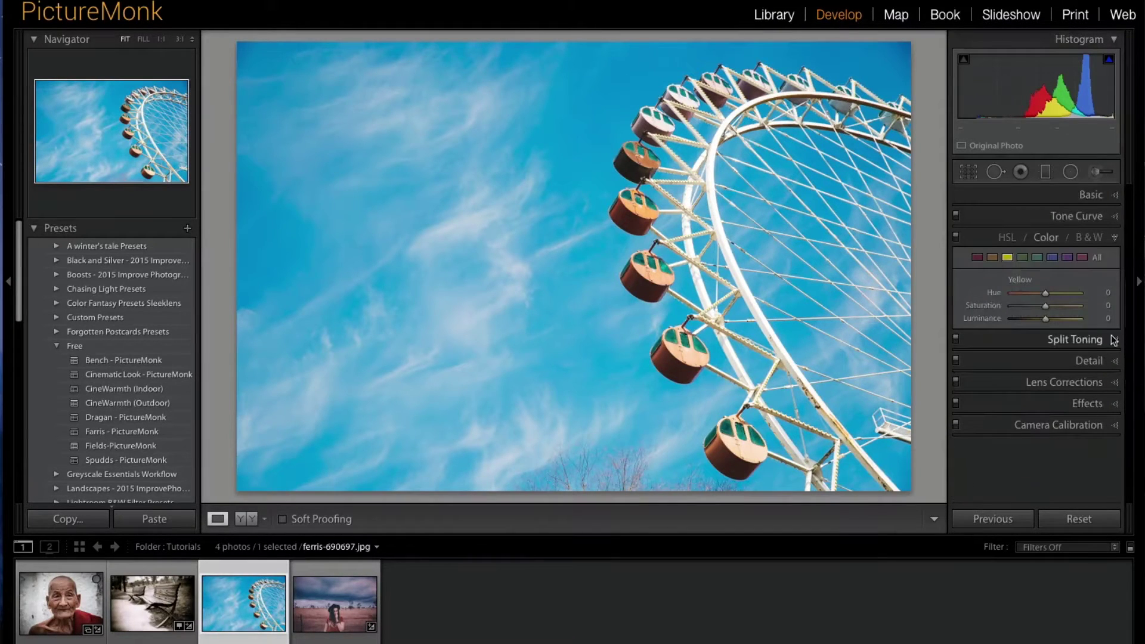
Raise Blue saturation to about +76 and nudge the Blue hue for a vivid sky
click(1037, 260)
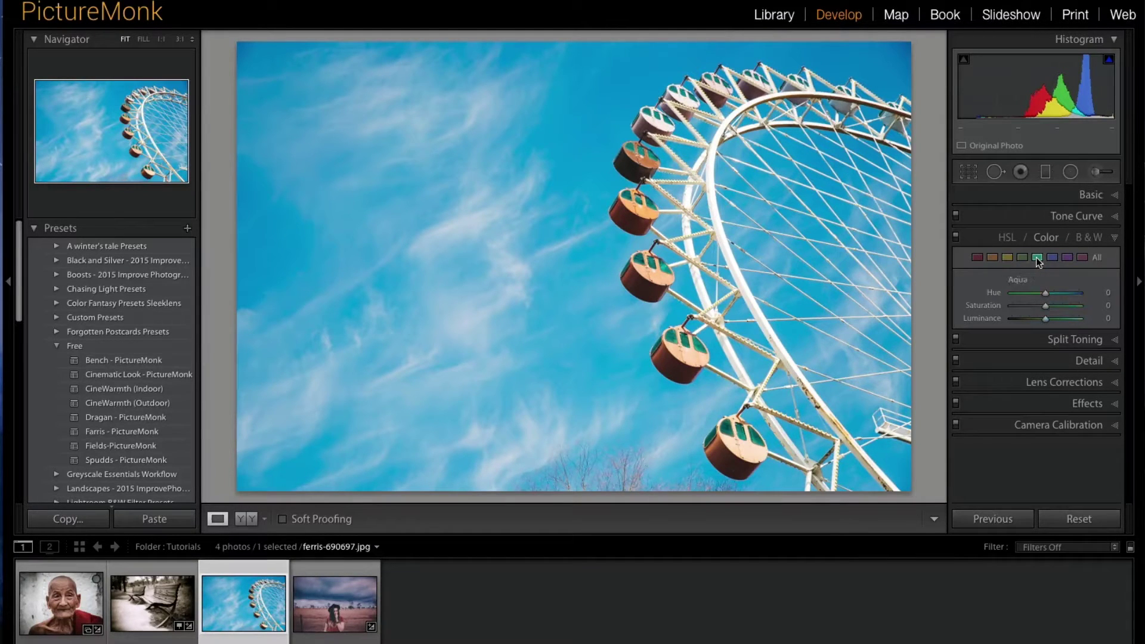
click(1008, 238)
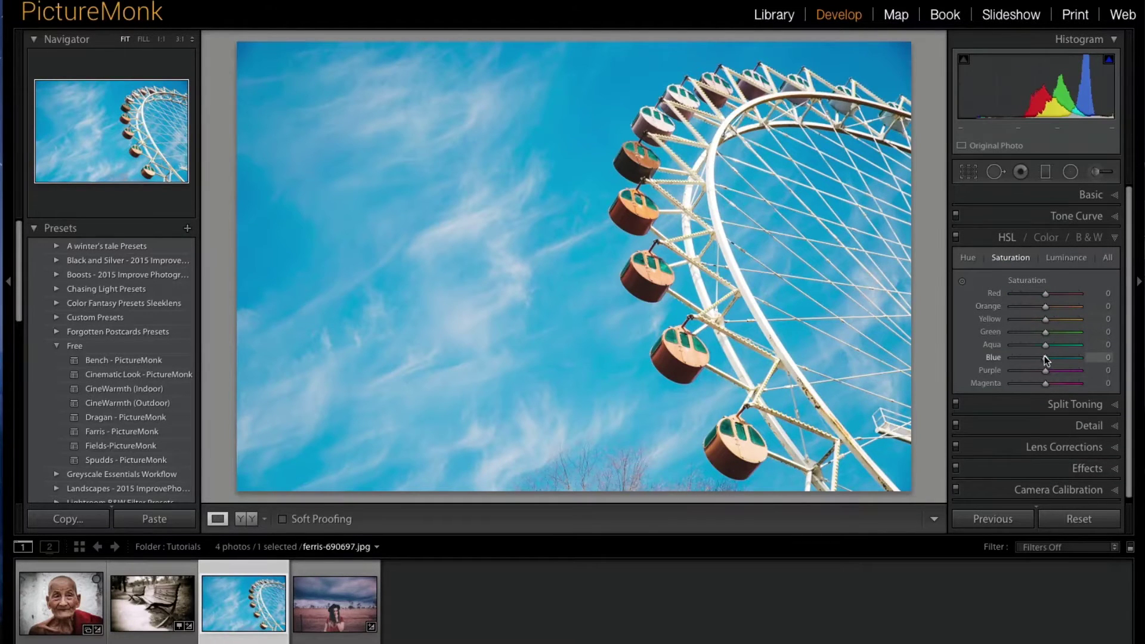
drag(1044, 360, 1070, 357)
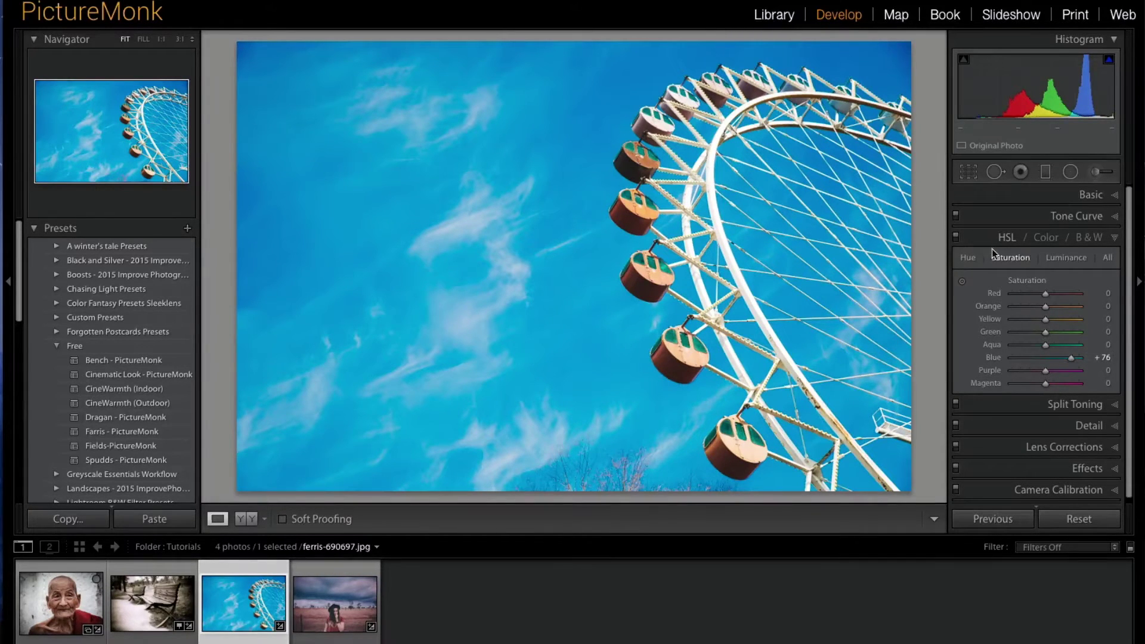
click(1039, 239)
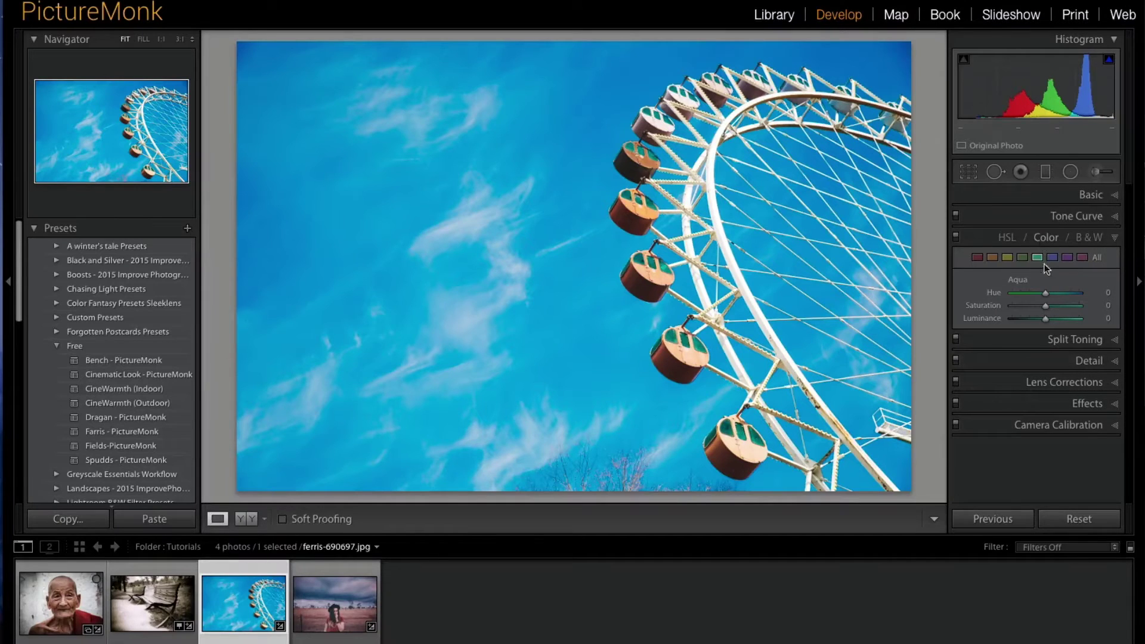
click(1051, 257)
mouse_move(1044, 294)
mouse_down()
mouse_move(1056, 292)
mouse_move(1043, 293)
mouse_up()
mouse_move(1067, 306)
mouse_down()
mouse_move(1048, 306)
mouse_move(1067, 307)
mouse_up()
Shift the Aqua hue to about -73 to deepen the sky
click(1037, 257)
drag(1044, 292, 1020, 292)
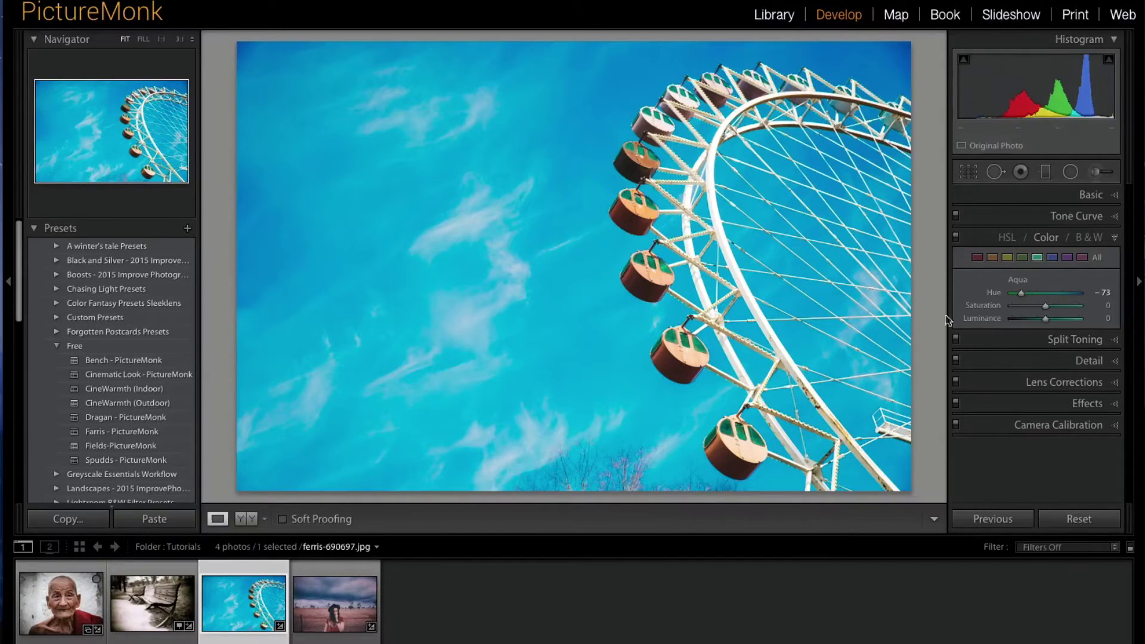
click(1070, 341)
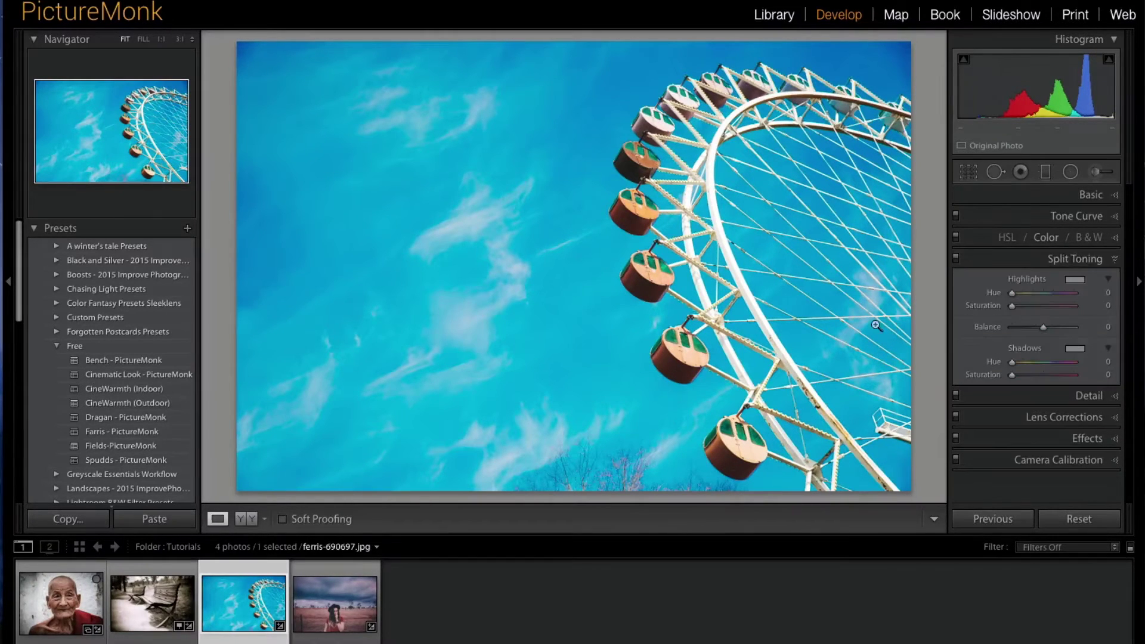
Tint the highlights warm yellow with Hue 58 and Saturation 64
click(1075, 279)
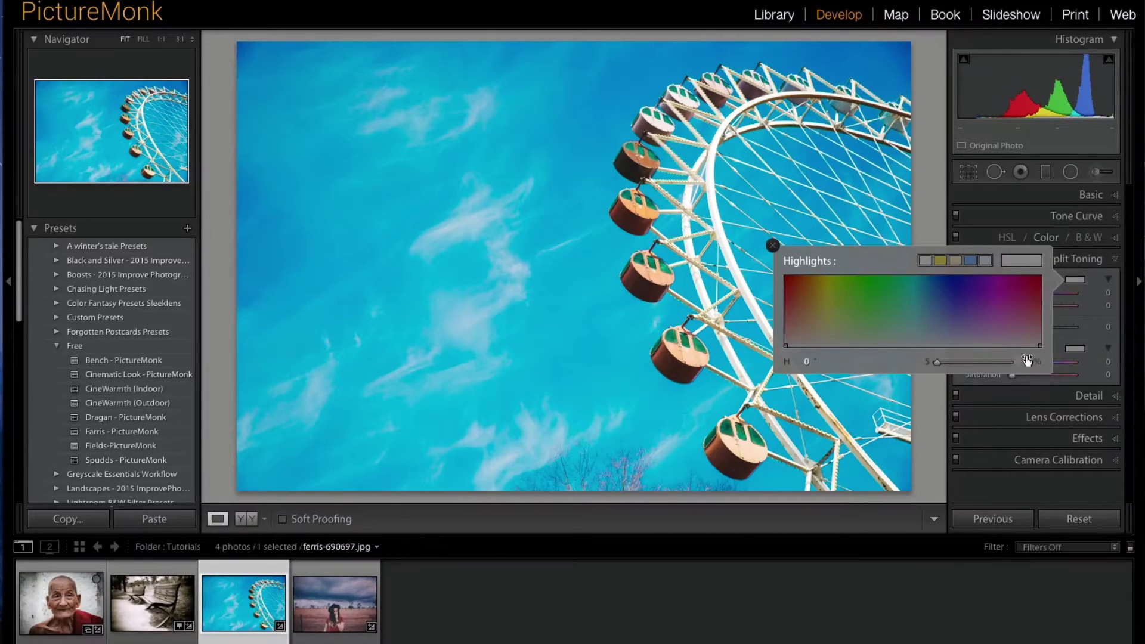
click(940, 260)
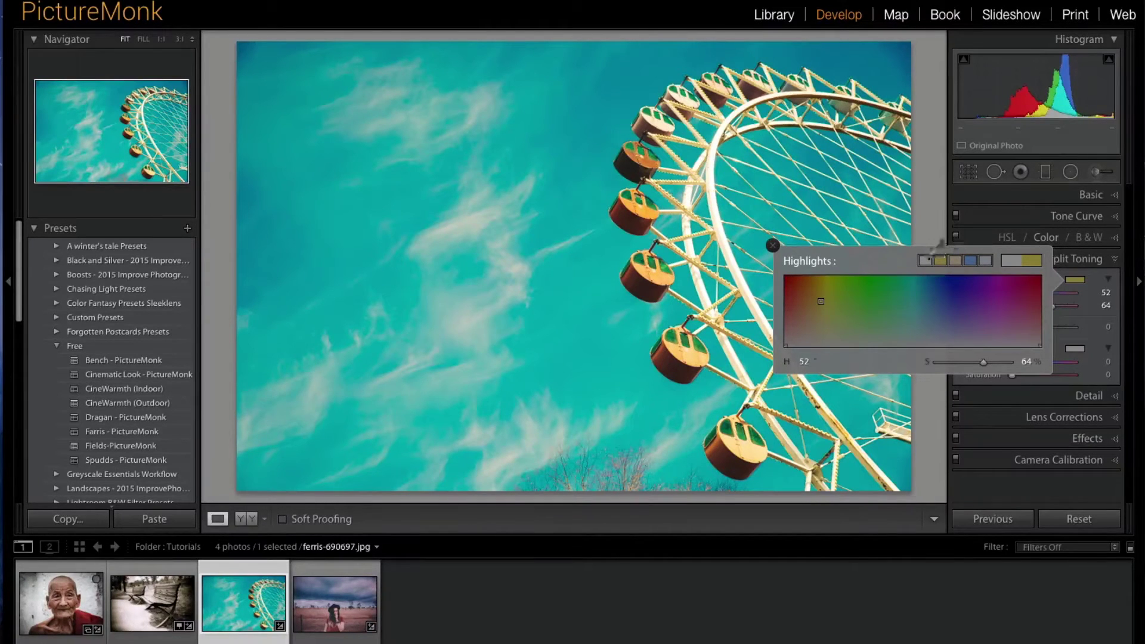
click(772, 245)
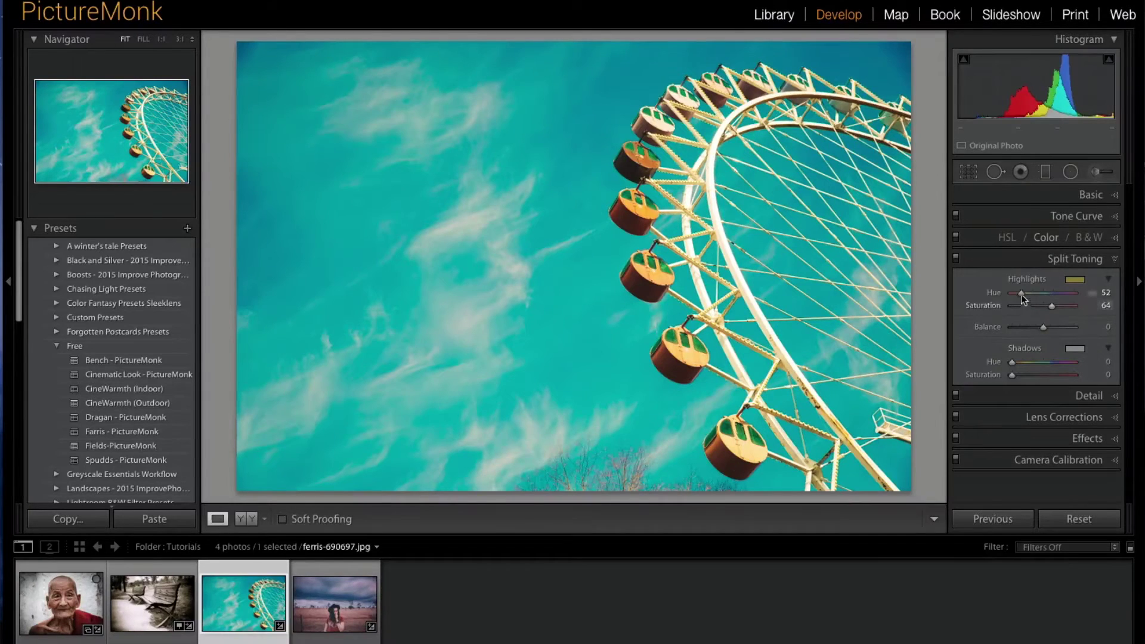
drag(1021, 294, 1022, 297)
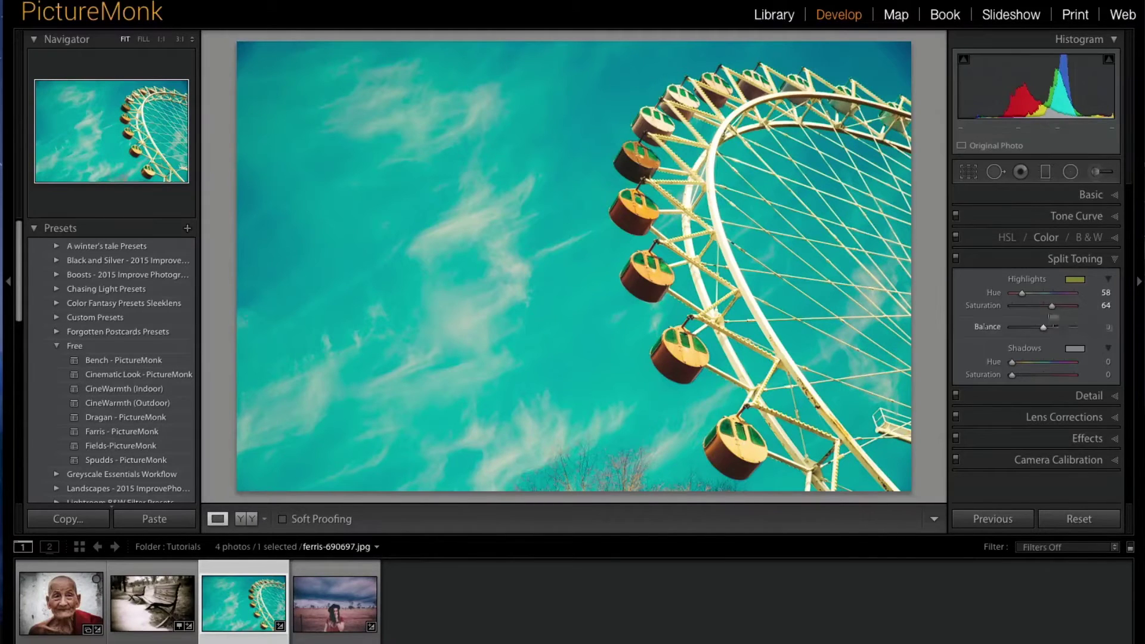
drag(1051, 306, 1049, 306)
Tint the shadows a muted teal at Hue 178, Saturation 20
click(1073, 354)
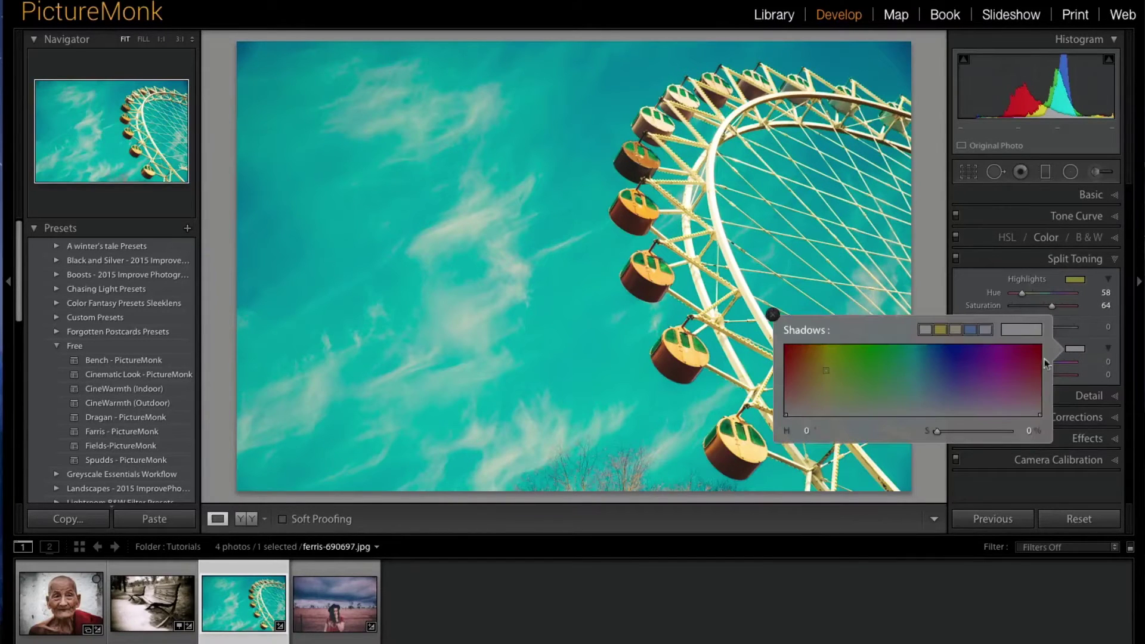
click(971, 329)
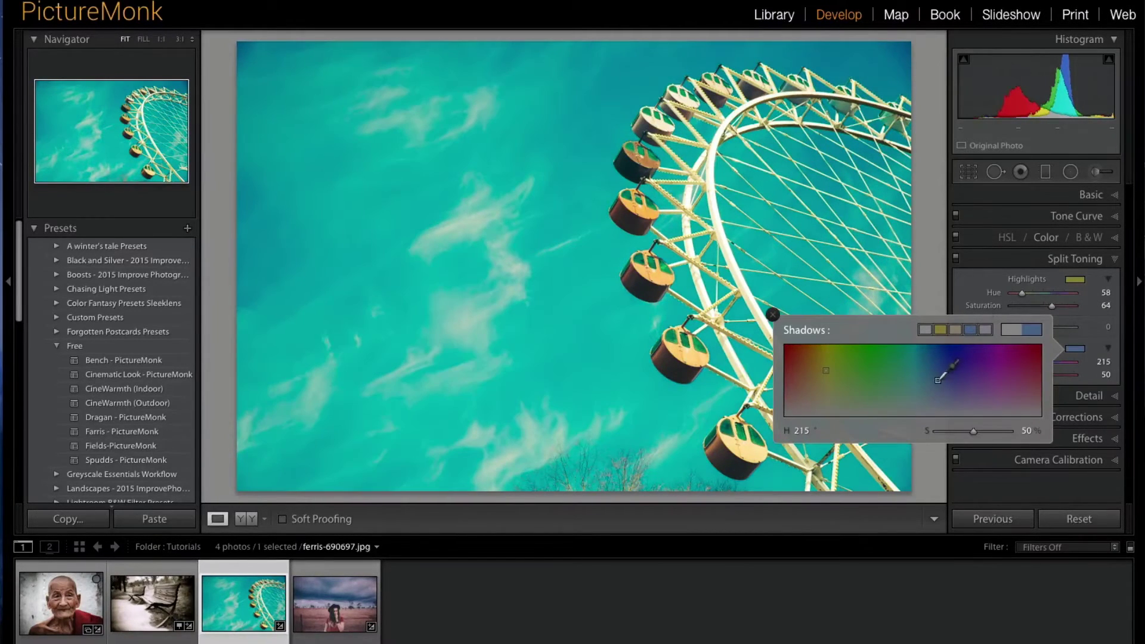
click(773, 314)
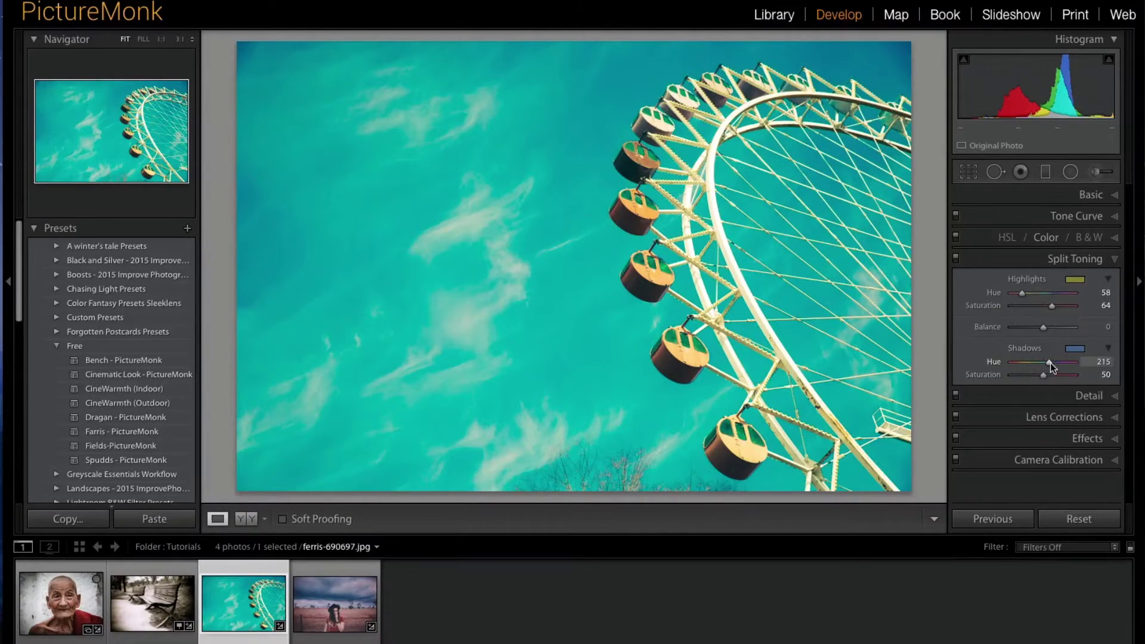
drag(1048, 362, 1044, 363)
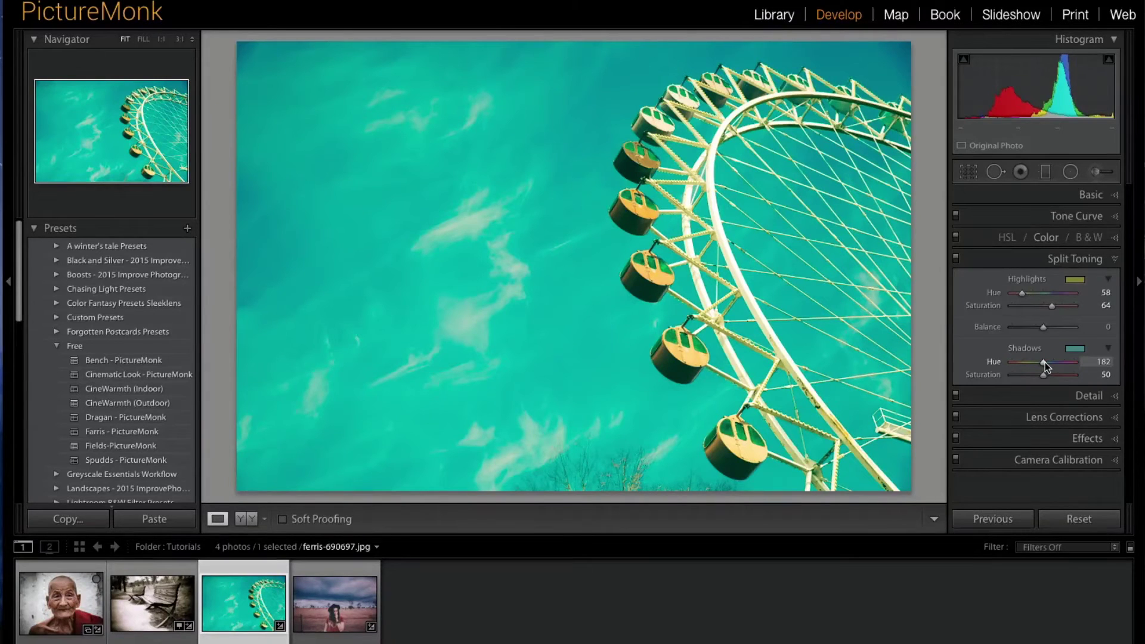
drag(1044, 362, 1024, 376)
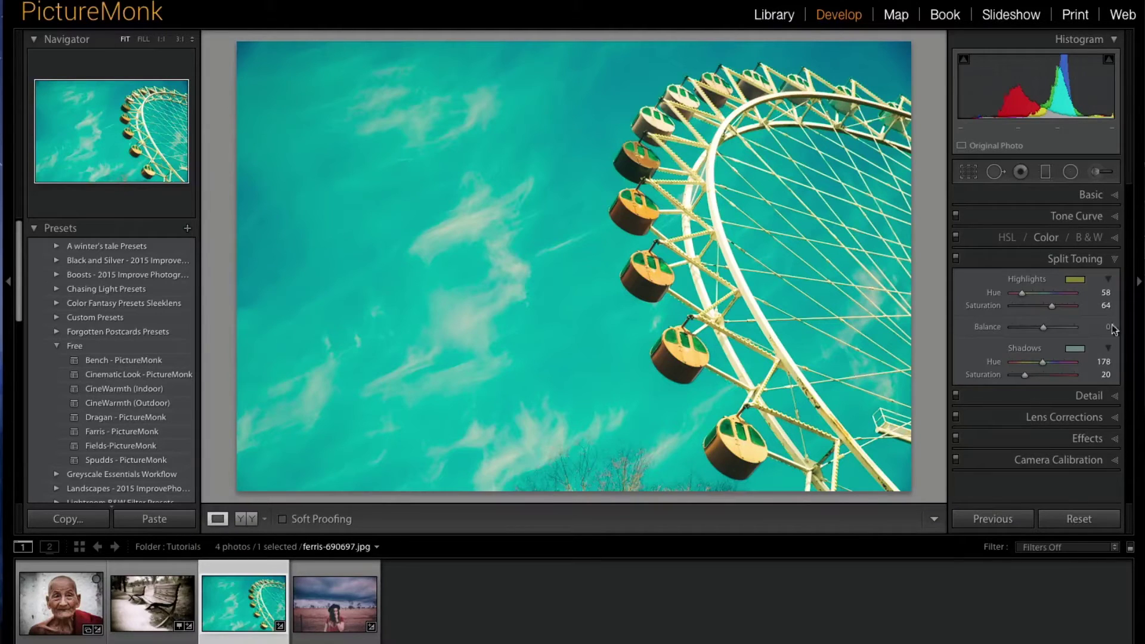
Push the split toning Balance fully to +100
drag(1048, 327, 1078, 327)
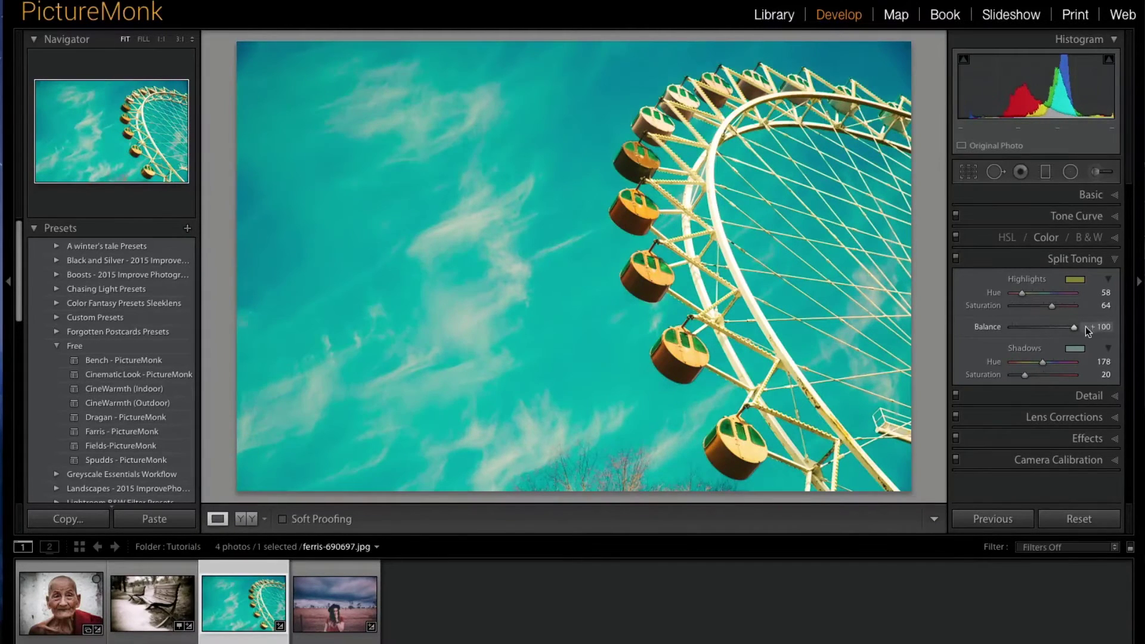
mouse_move(1088, 331)
mouse_down()
mouse_move(992, 326)
mouse_move(1095, 324)
mouse_move(1042, 326)
mouse_move(1081, 325)
mouse_up()
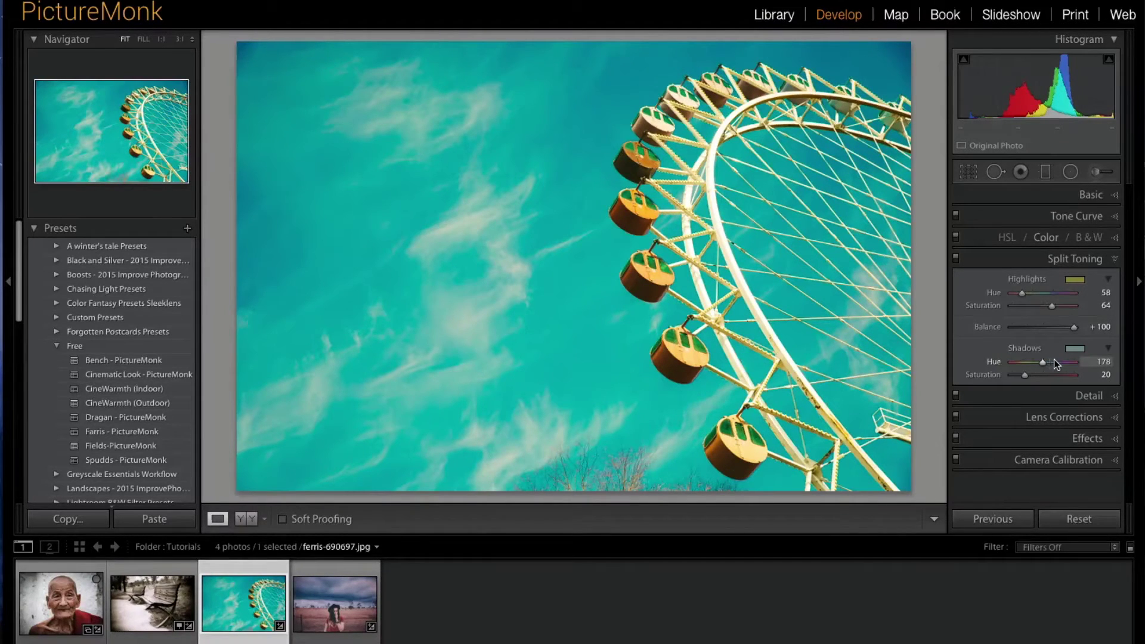
click(1081, 195)
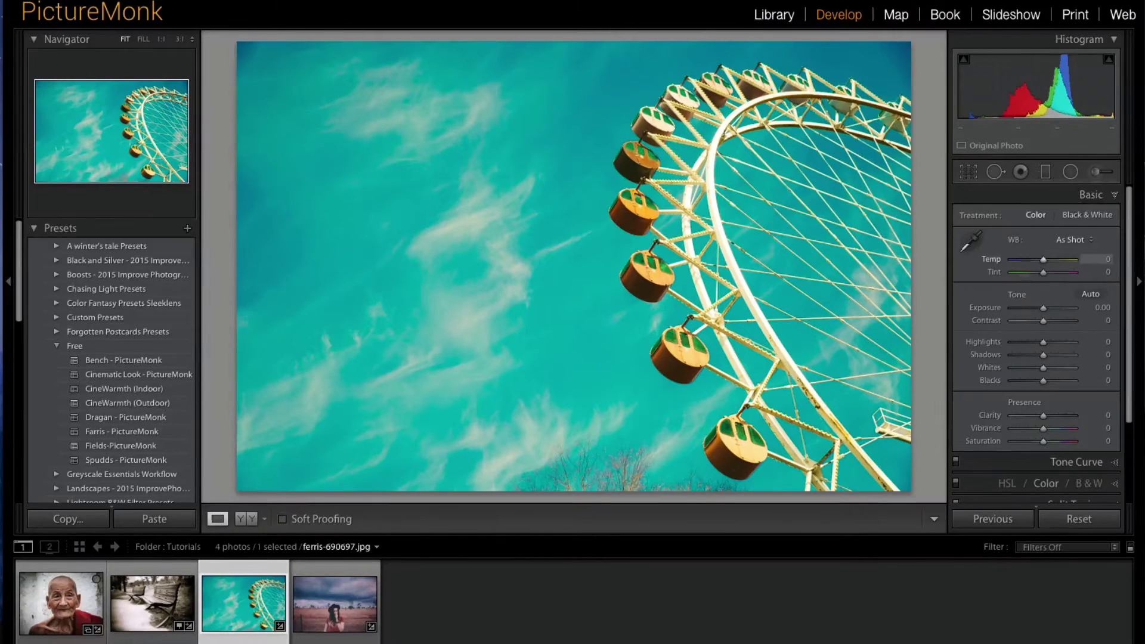
Warm the white balance and set Contrast +75, Highlights -66, Shadows +53
drag(1042, 259, 1049, 260)
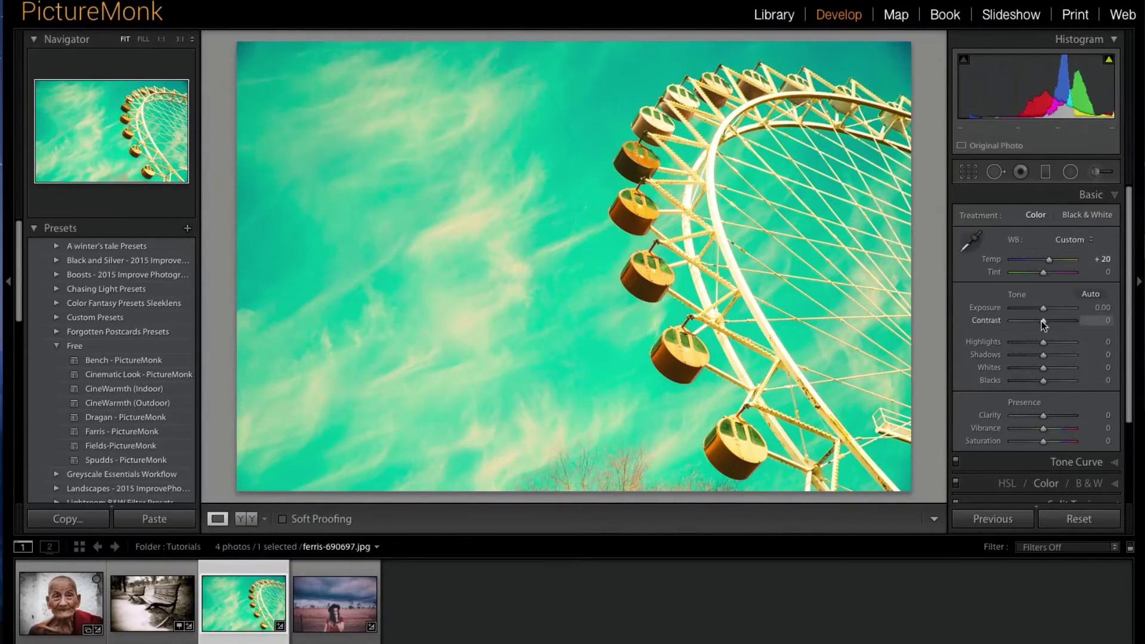
drag(1043, 320, 1065, 321)
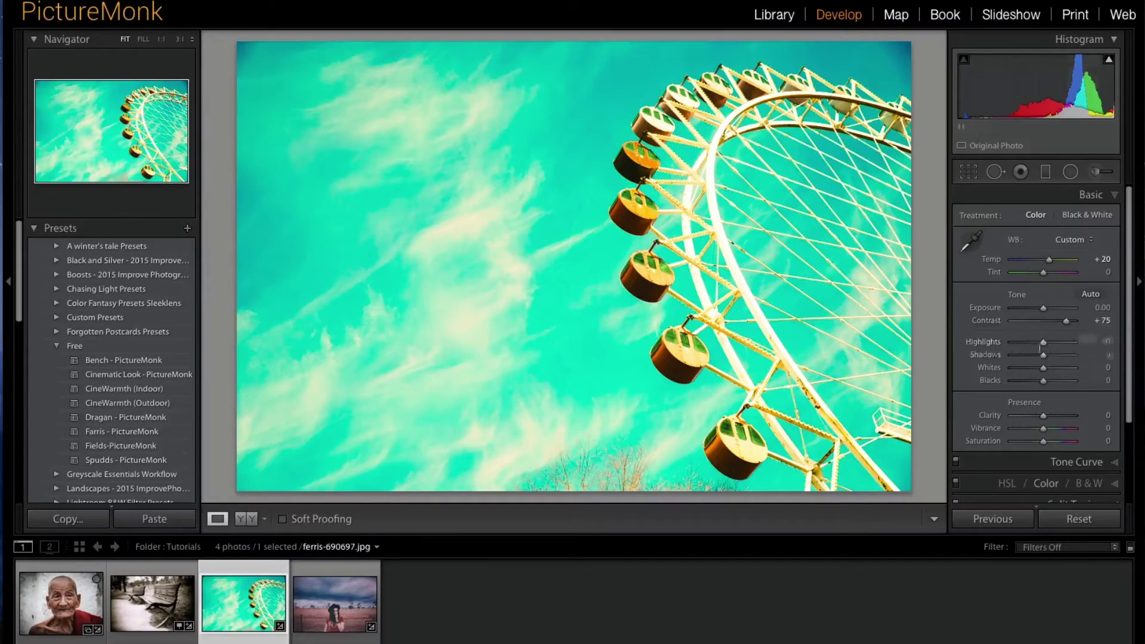
drag(1042, 343, 1021, 345)
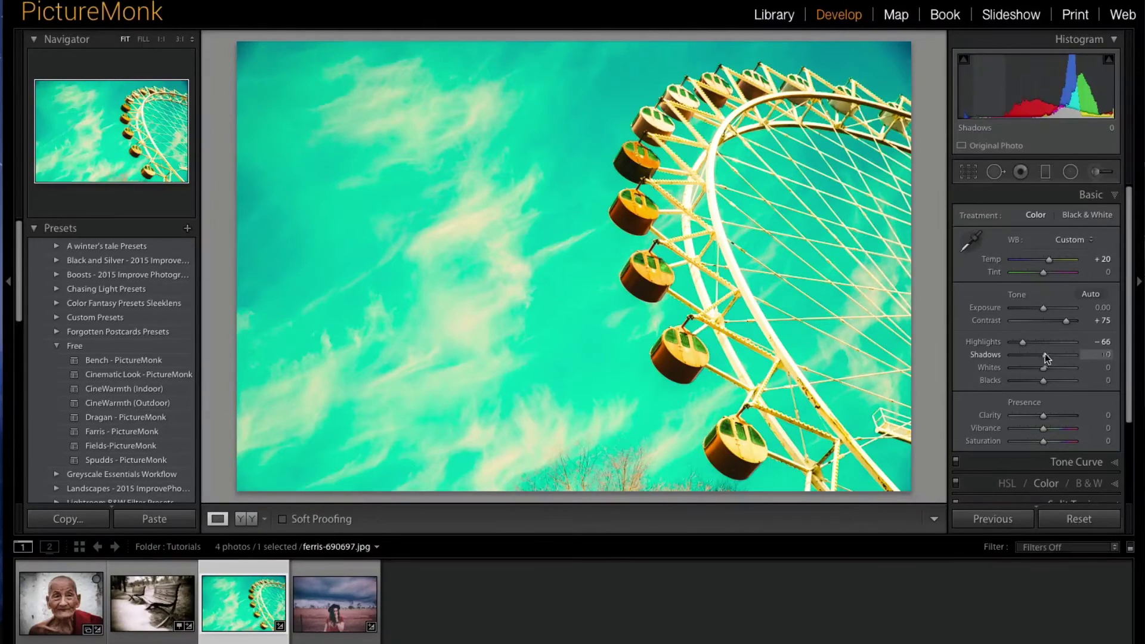
drag(1045, 352, 1053, 354)
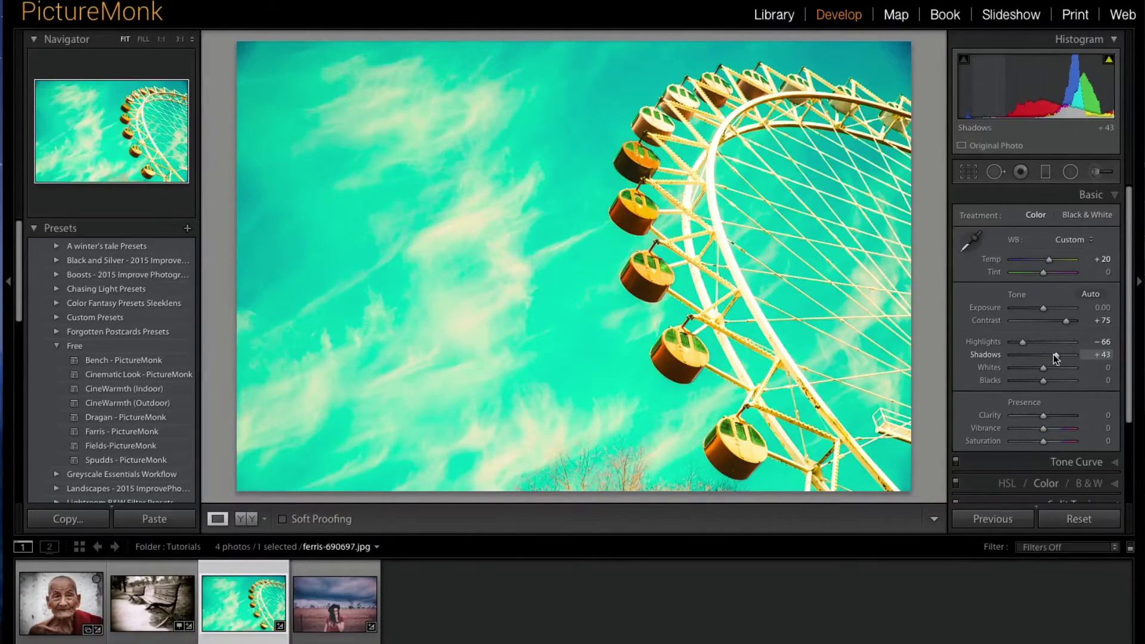
mouse_move(1053, 354)
mouse_down()
mouse_move(1062, 369)
mouse_move(1052, 369)
mouse_up()
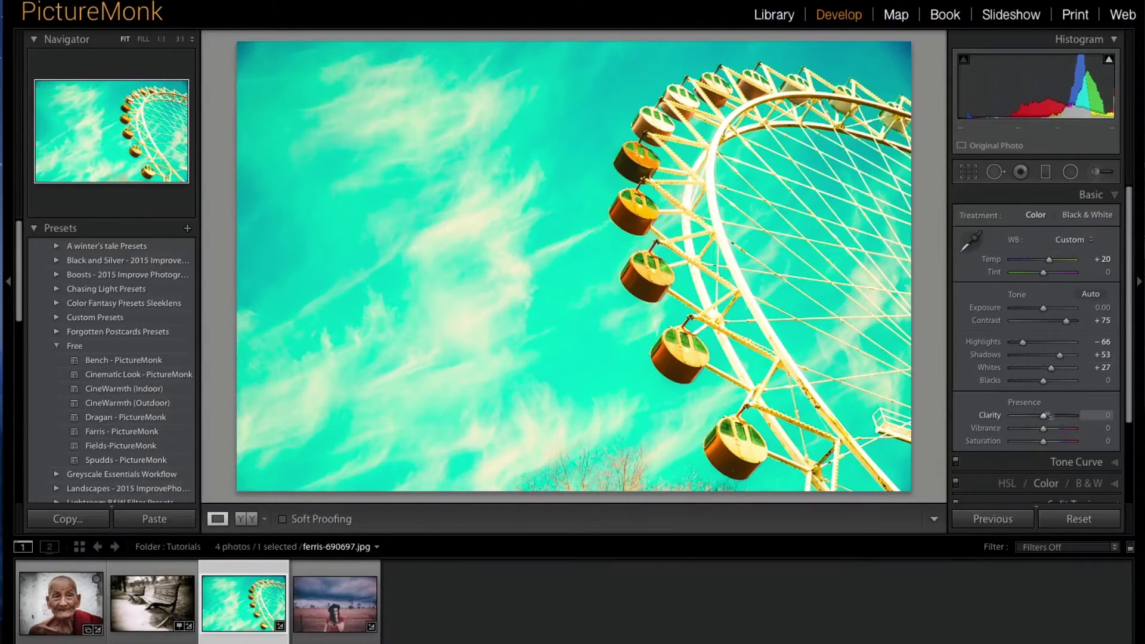
Set Whites +27, Clarity +77, Vibrance -56 and Saturation -16
mouse_move(1043, 415)
mouse_down()
mouse_move(1072, 417)
mouse_move(1031, 428)
mouse_up()
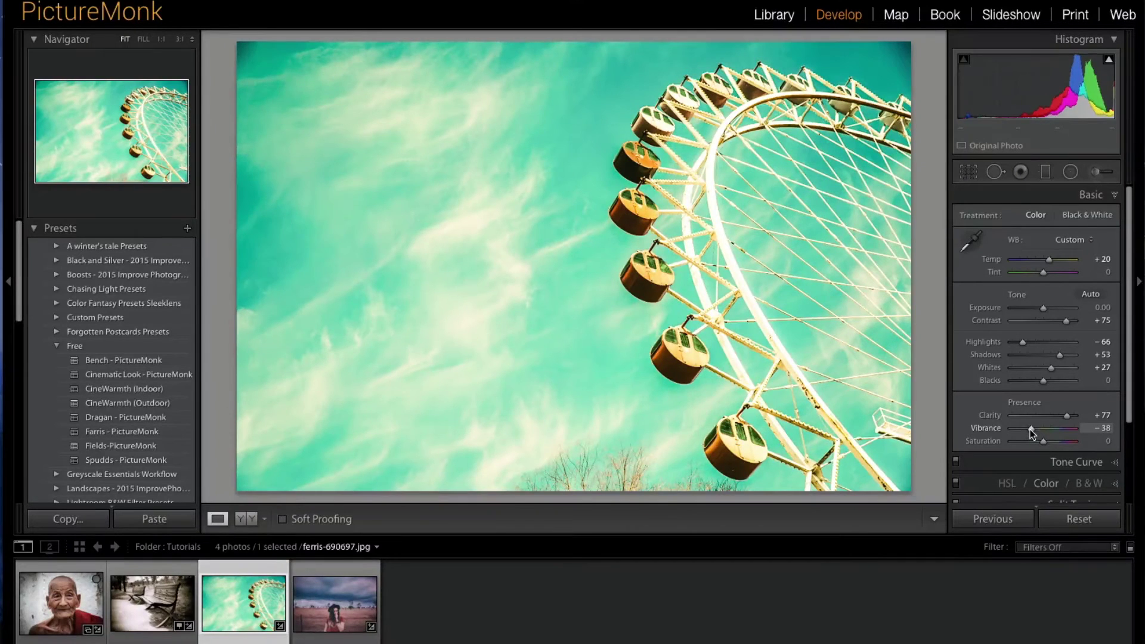
drag(1028, 428, 1025, 428)
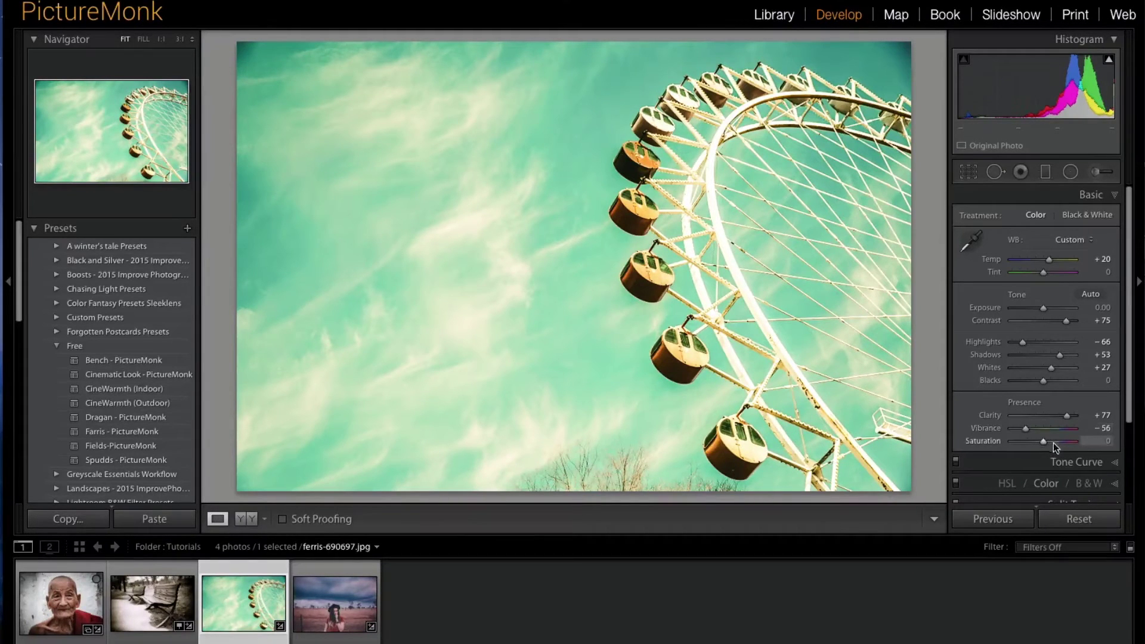
drag(1043, 442, 1039, 443)
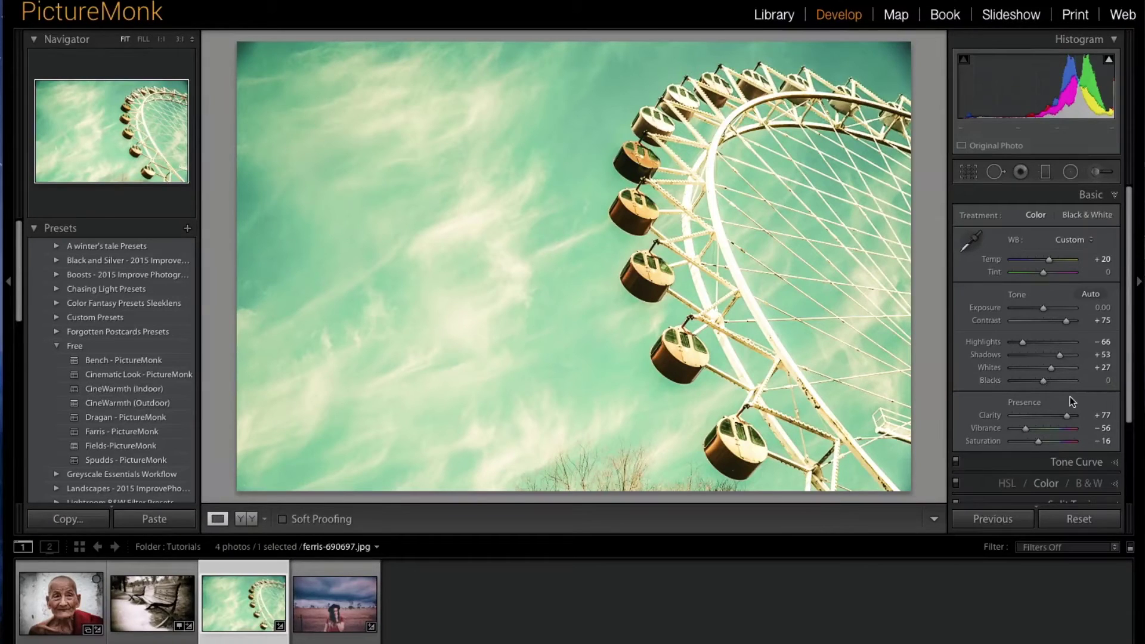
Set the Lens Corrections manual vignetting Amount to -59
scroll(1081, 391, down, 3)
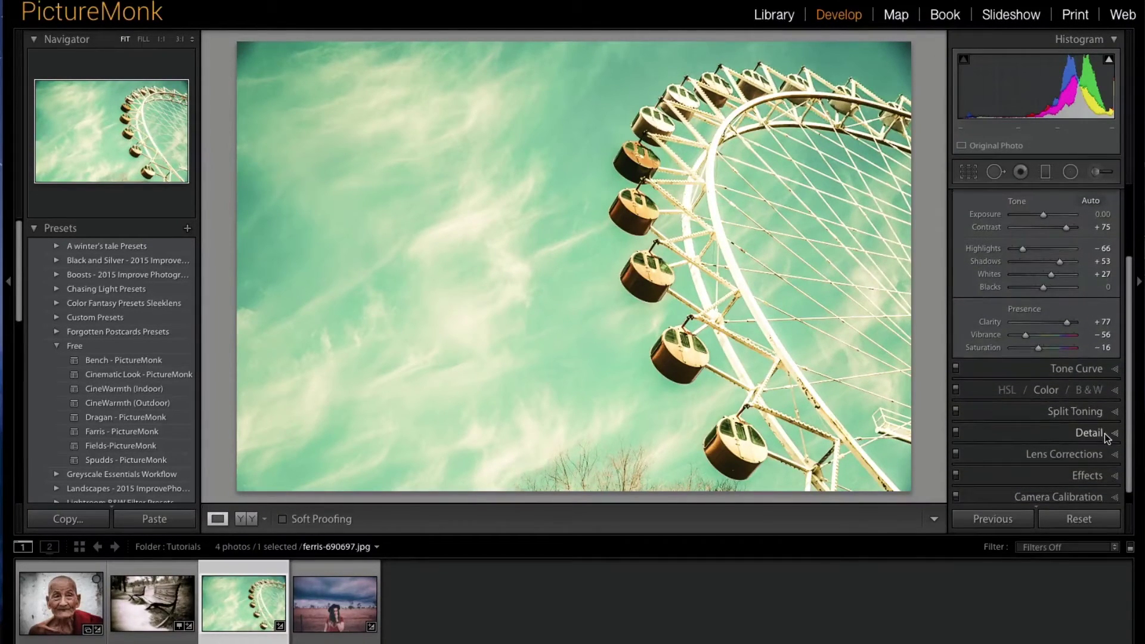
click(1086, 475)
click(1094, 251)
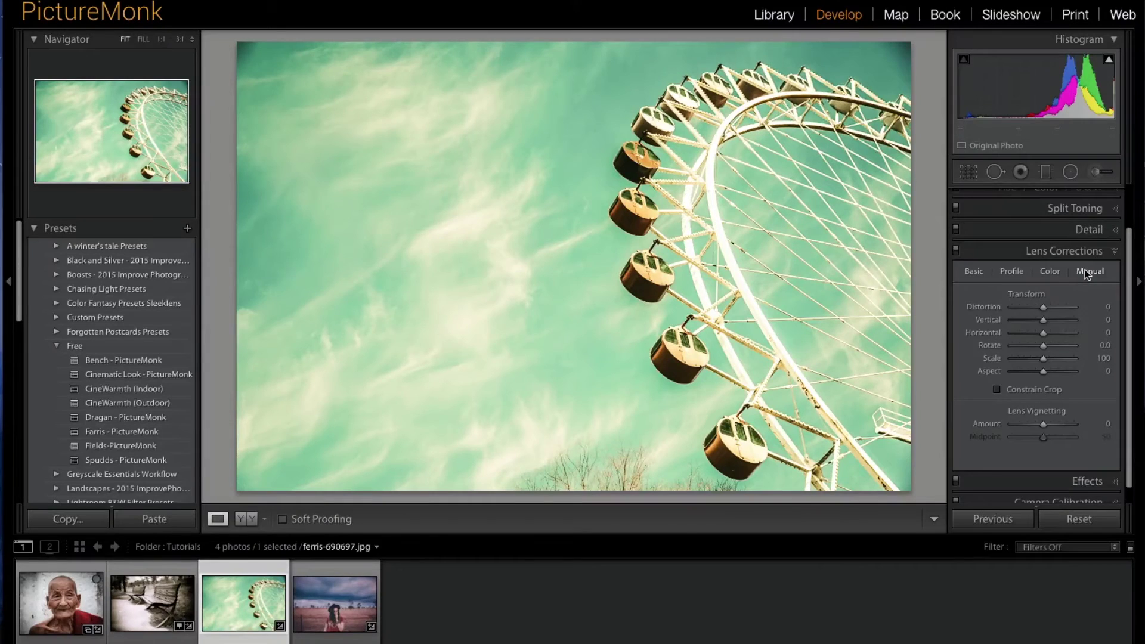
drag(1043, 424, 1026, 425)
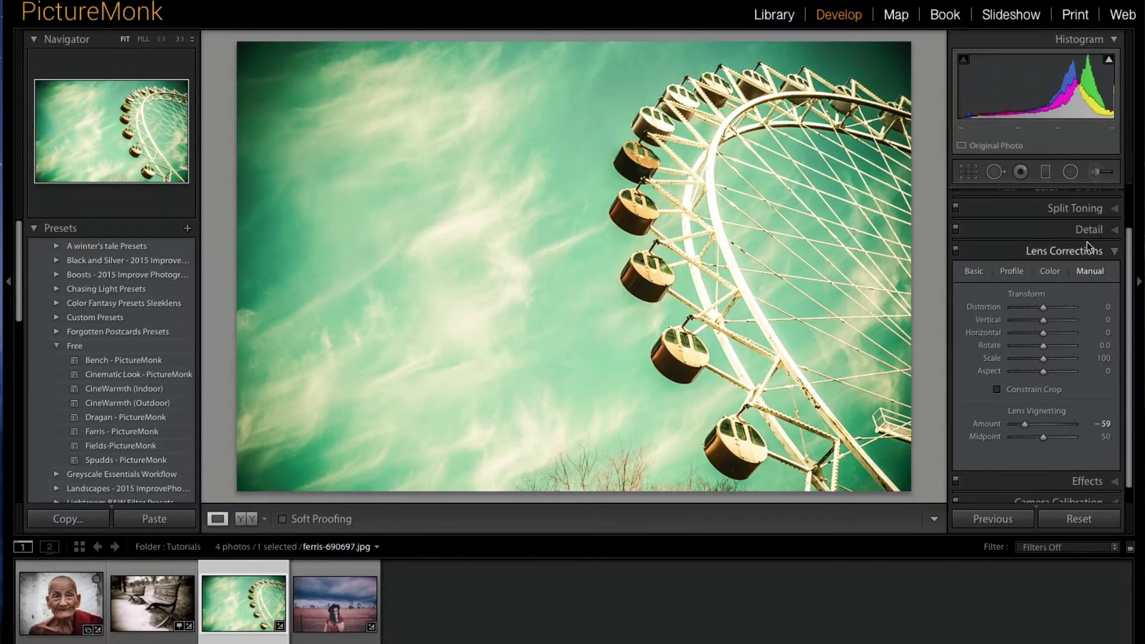
Warm the white balance Temp to +24 in the Basic panel
scroll(1067, 282, up, 3)
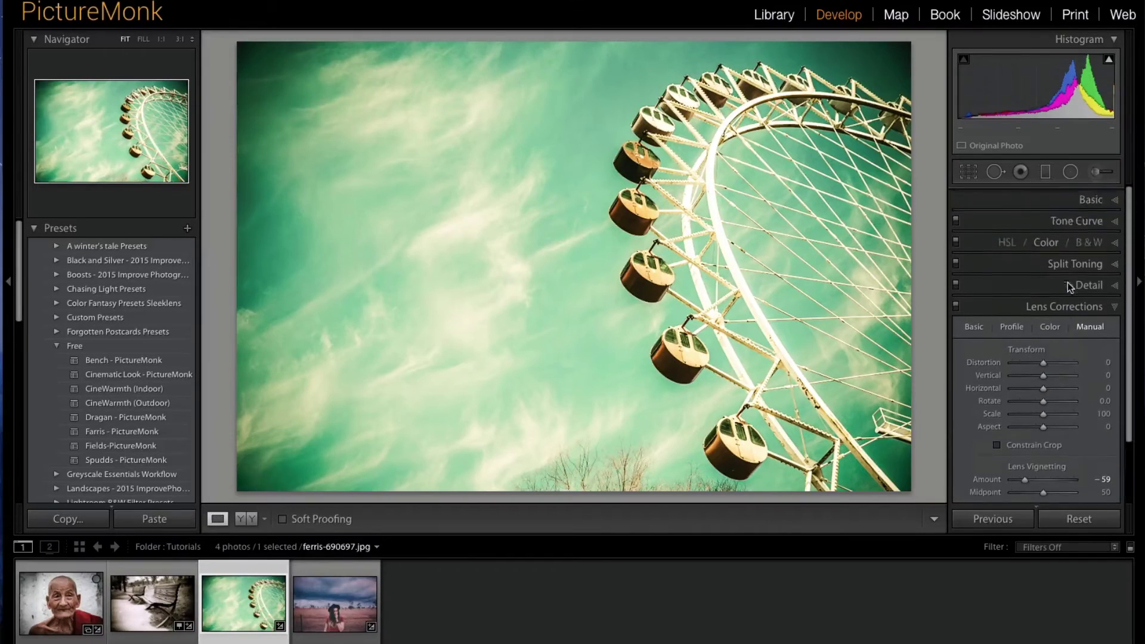
click(1086, 195)
drag(1048, 260, 1049, 260)
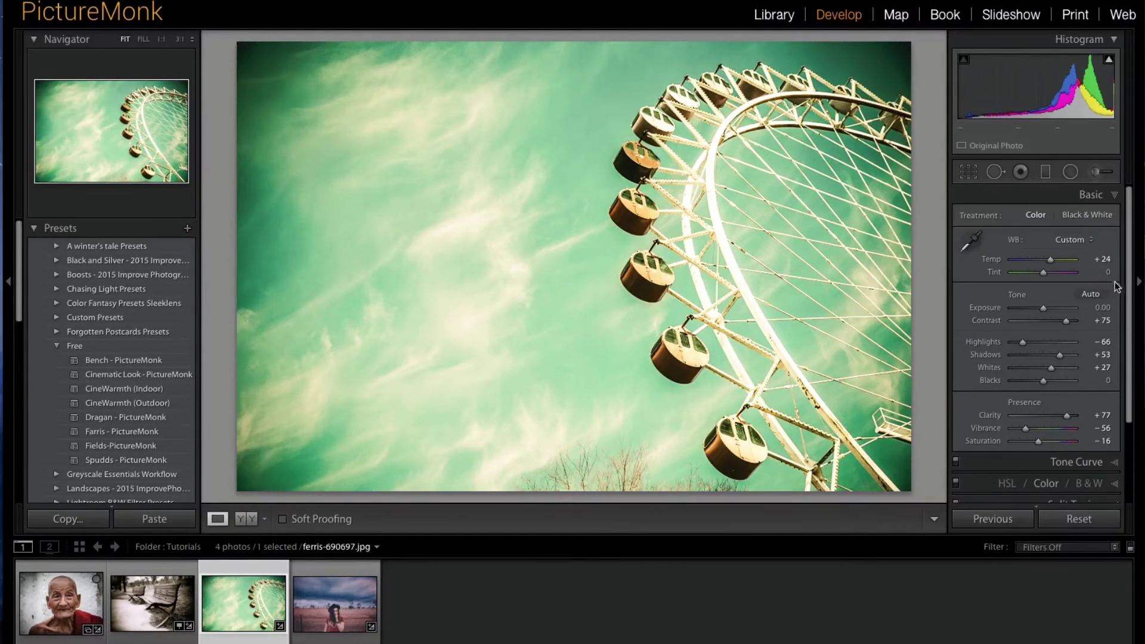
Draw a large radial filter over the photo's centre with Invert Mask on
click(1070, 171)
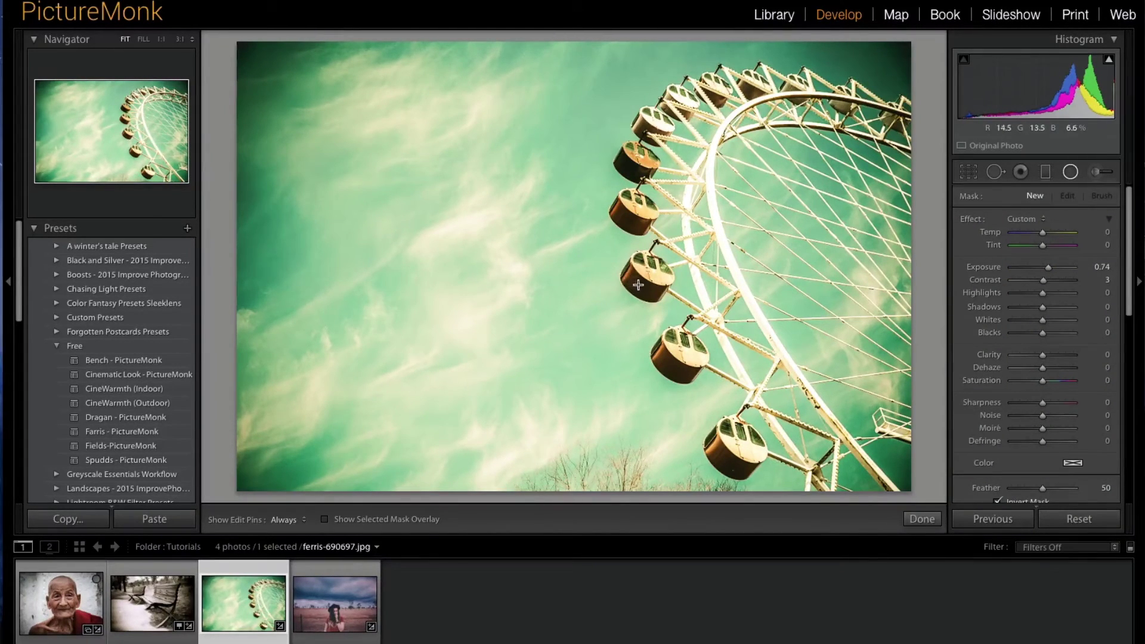
drag(536, 268, 895, 11)
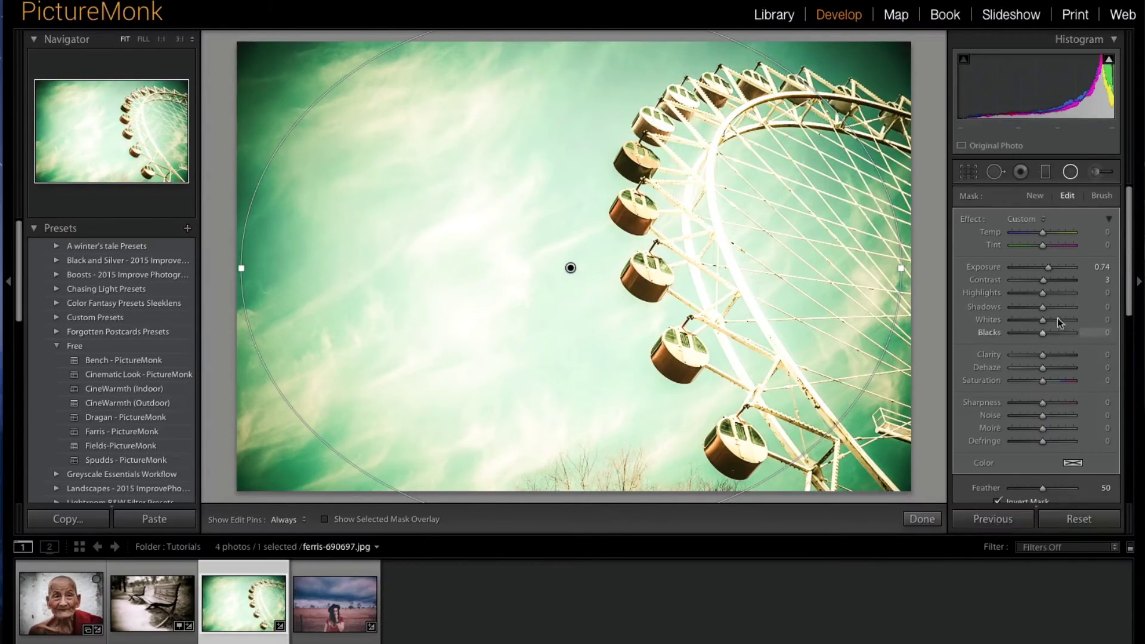
scroll(1025, 358, down, 3)
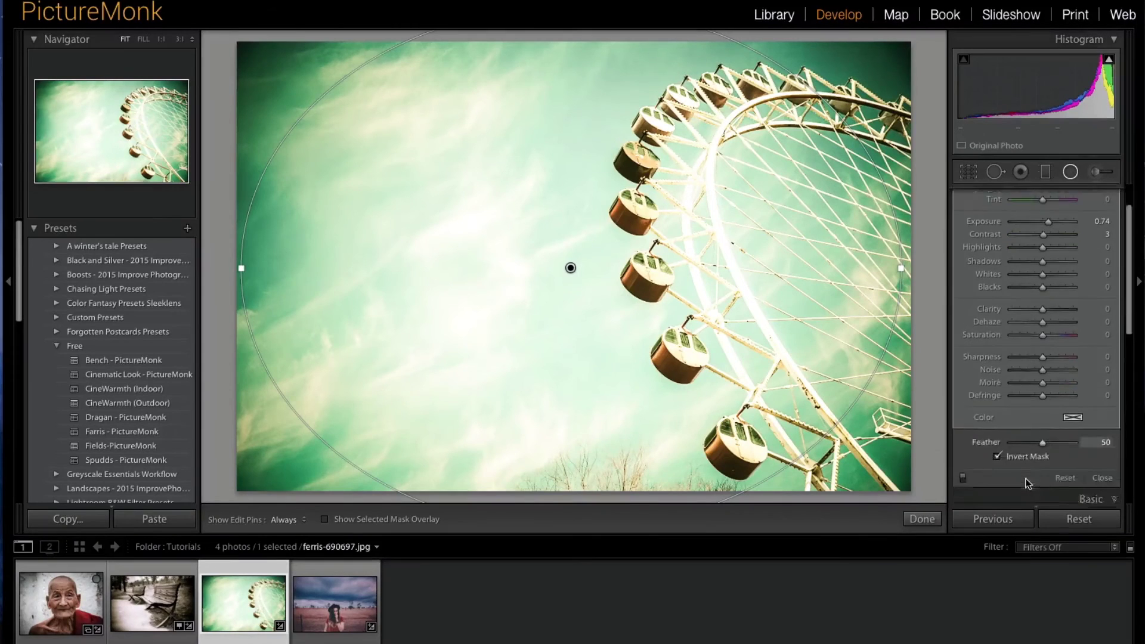
click(1002, 428)
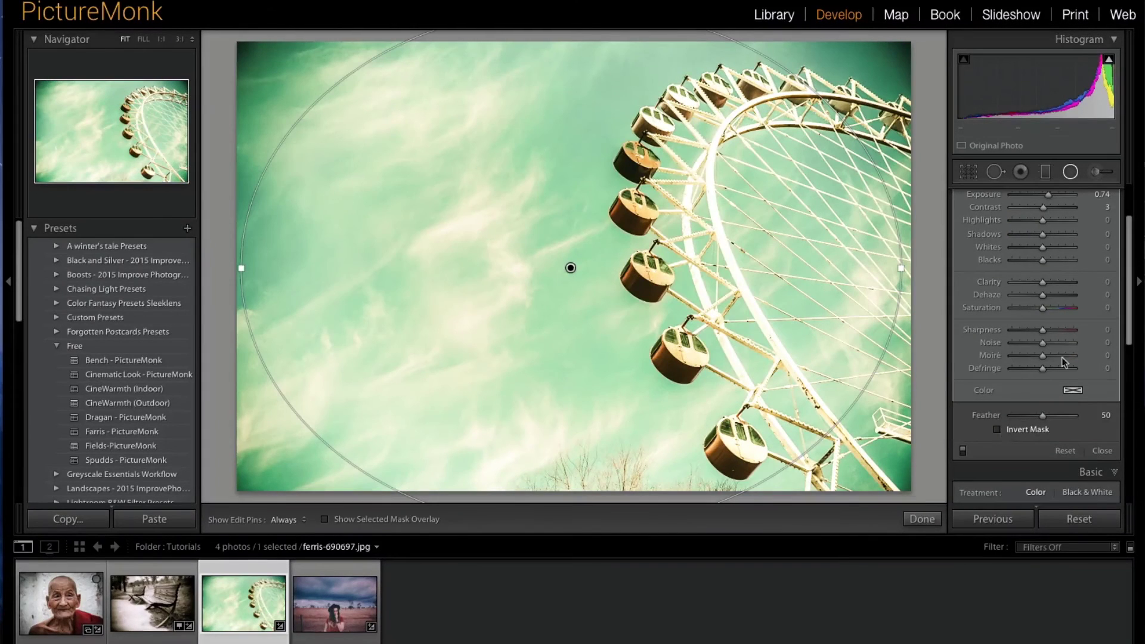
scroll(1031, 264, up, 3)
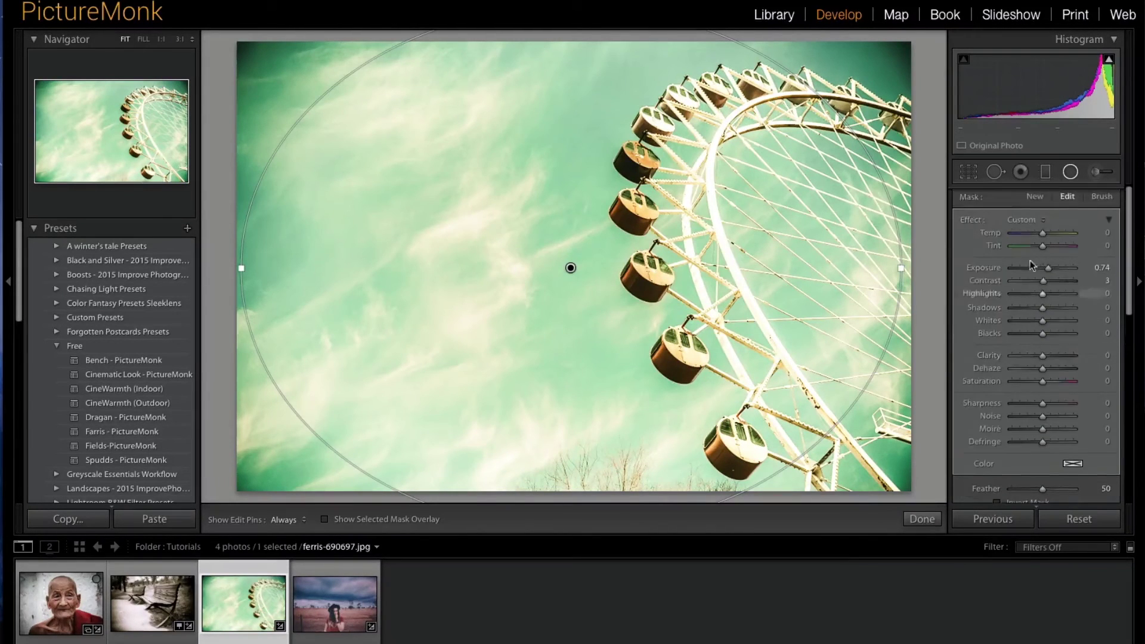
Reset the filter's Exposure, set Clarity -100 and Sharpness about -60, and apply it
double_click(995, 267)
drag(1041, 355, 980, 359)
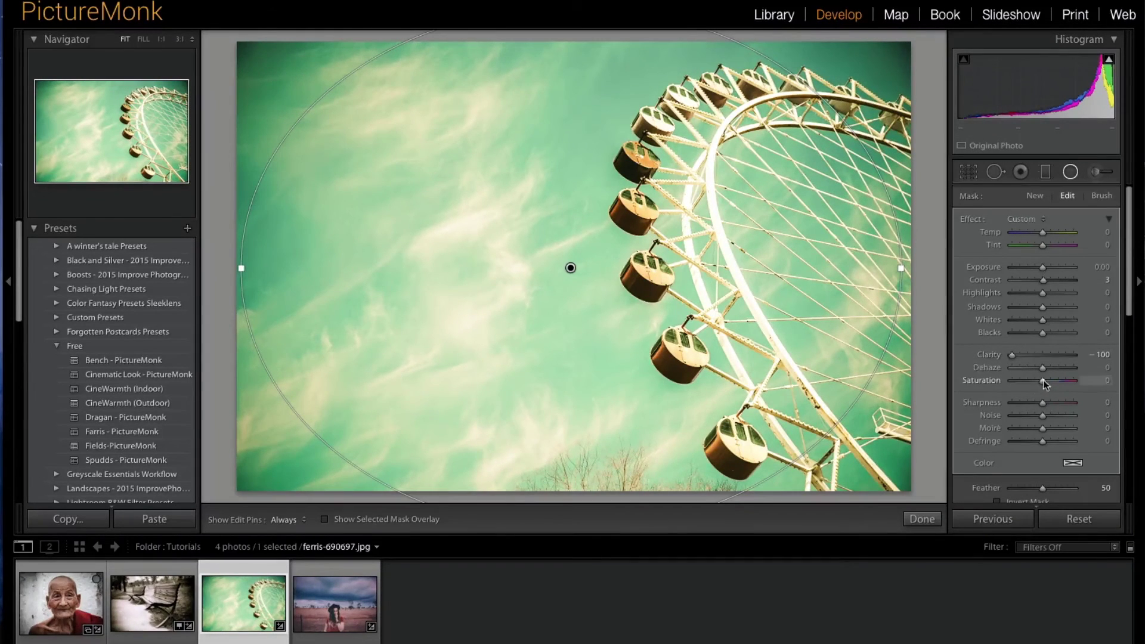
drag(1041, 403, 967, 403)
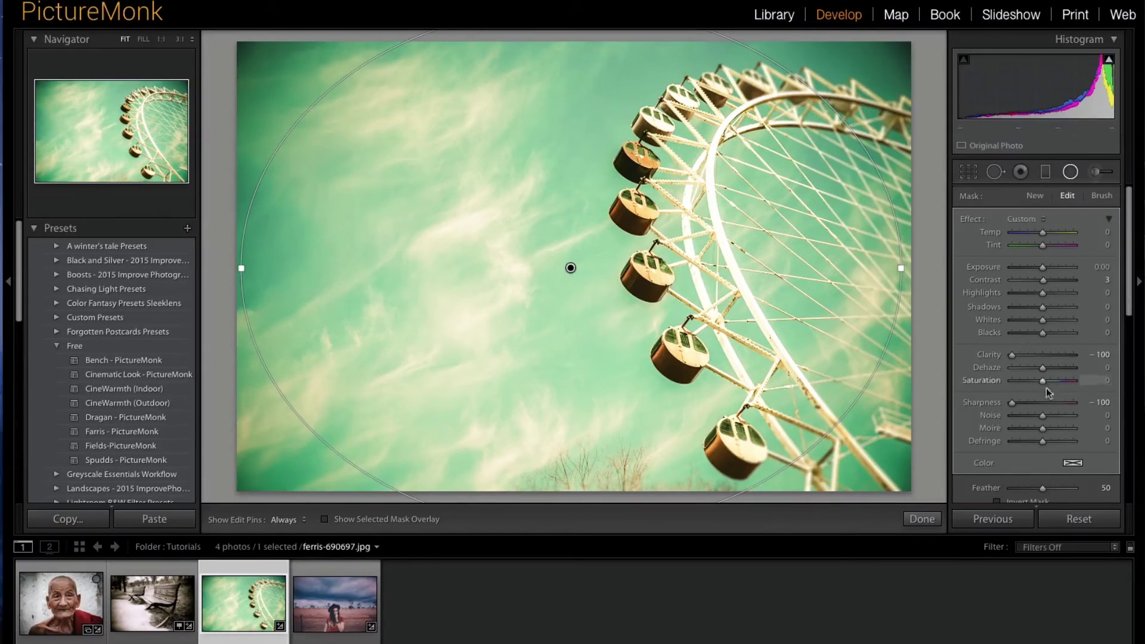
drag(1013, 403, 1023, 405)
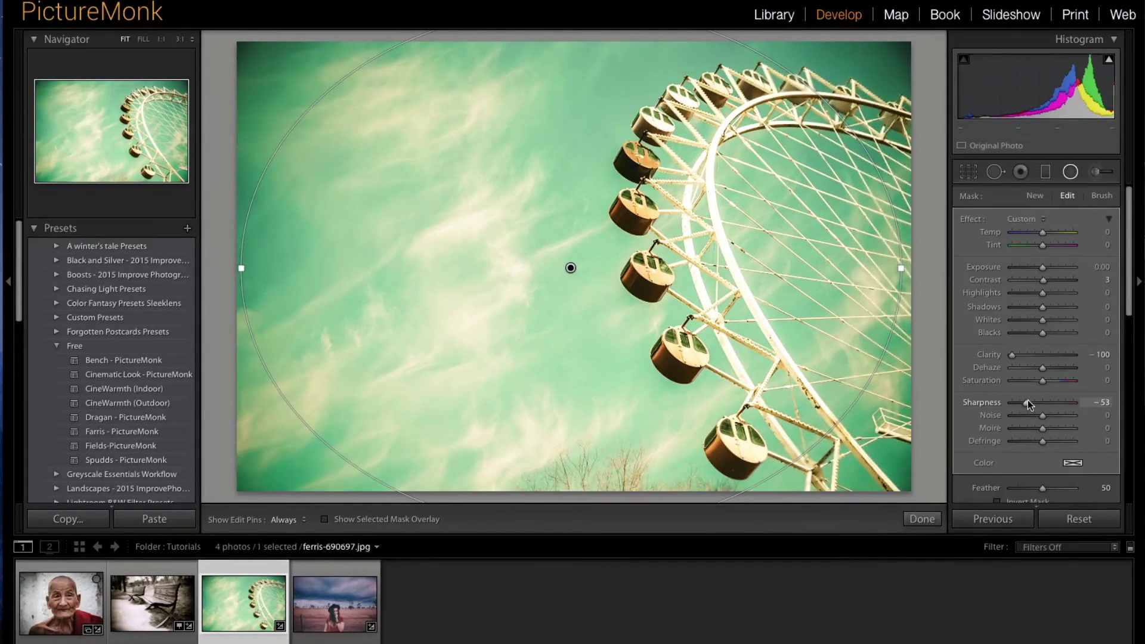
drag(1025, 399, 1024, 400)
click(1070, 172)
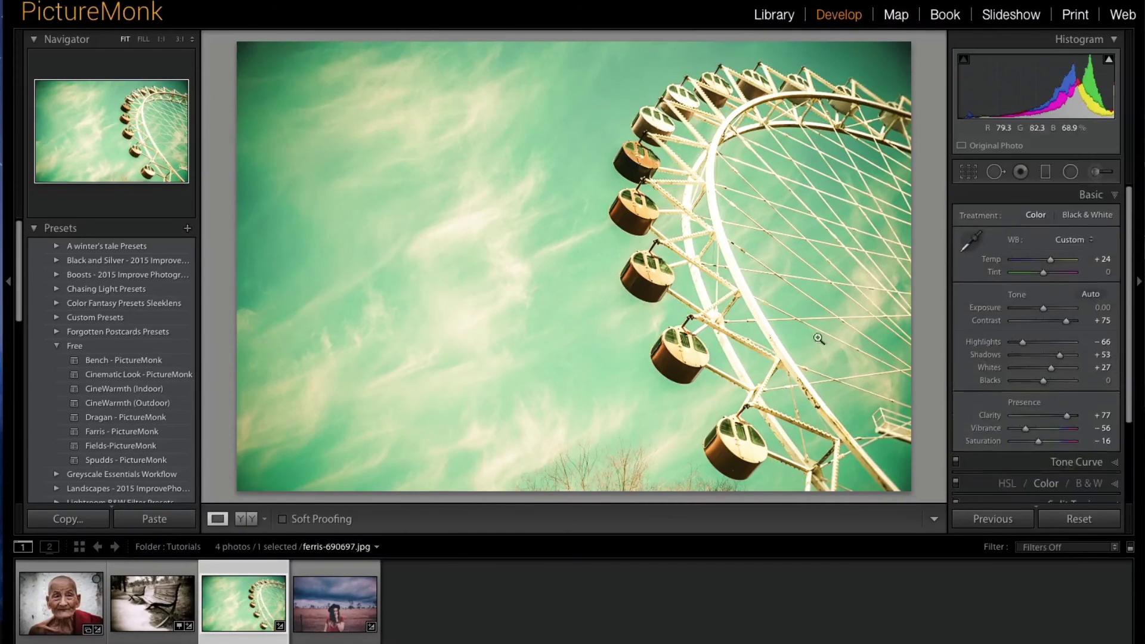